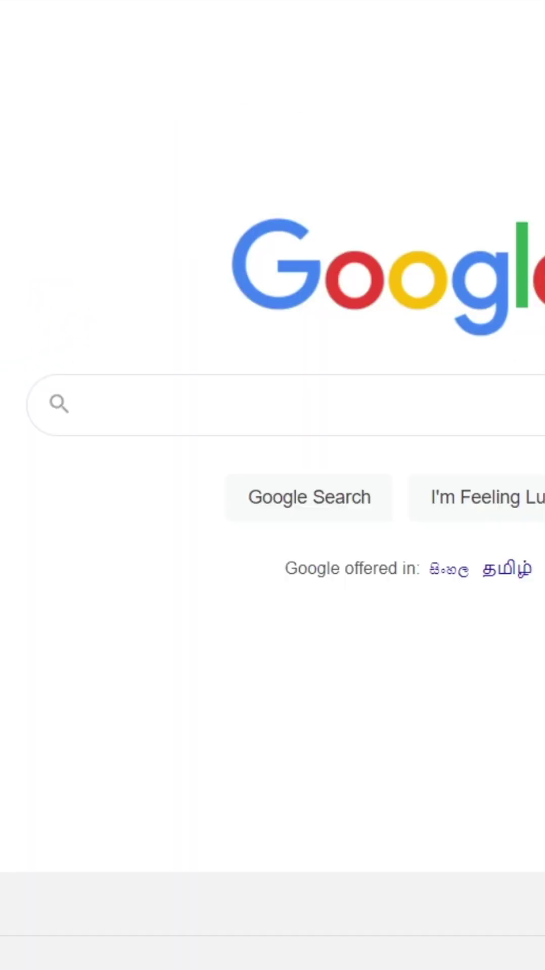
Search Google for "JEDA AI" and open the Jeda.ai website from the results.
click(368, 396)
text(JEDA AI)
key(Return)
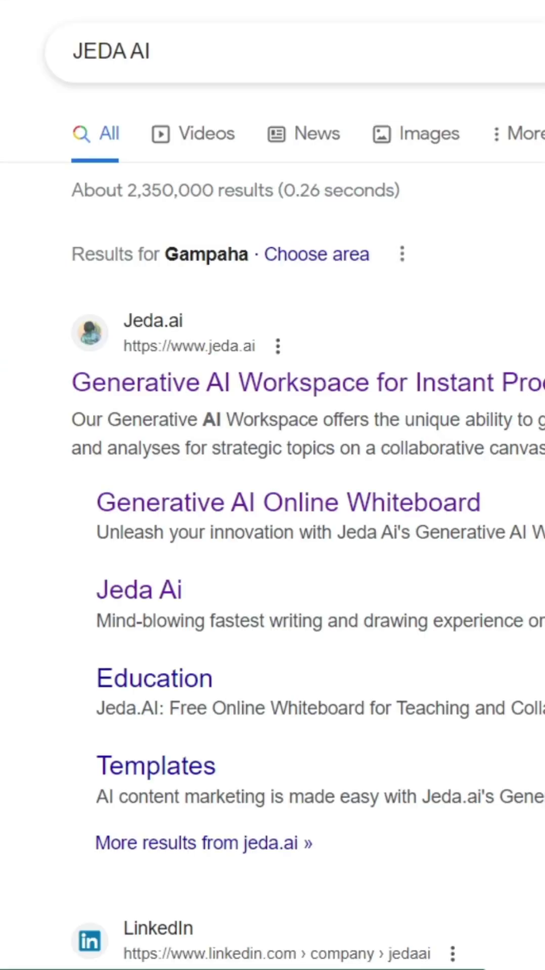
click(216, 390)
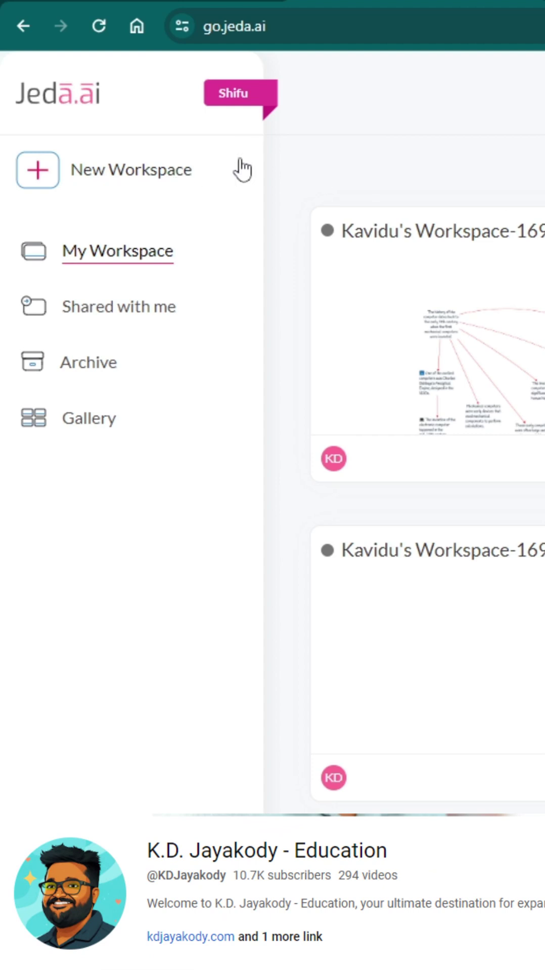
Create a new workspace, add ICT G-10 E.pdf from the DocumentGPT folder to the board and reposition it.
click(124, 182)
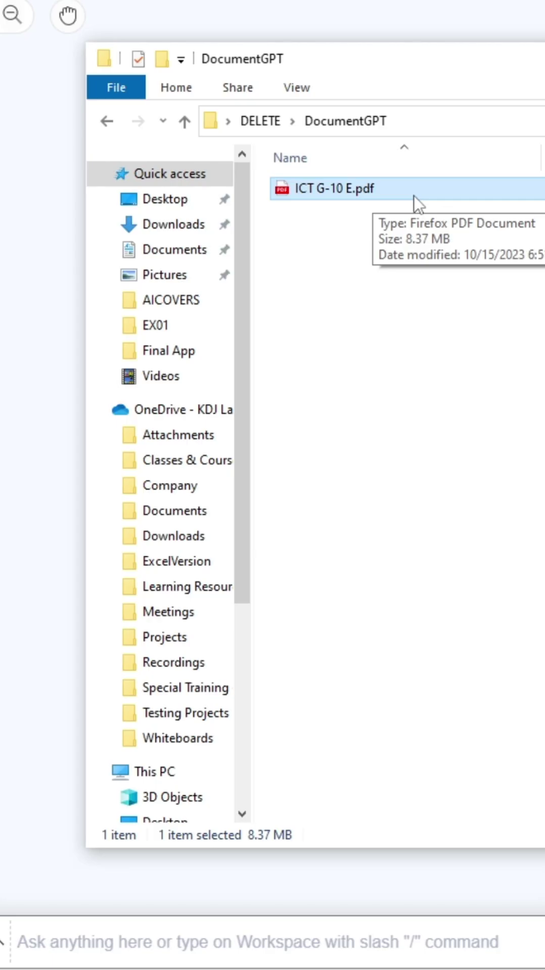
drag(479, 196, 196, 311)
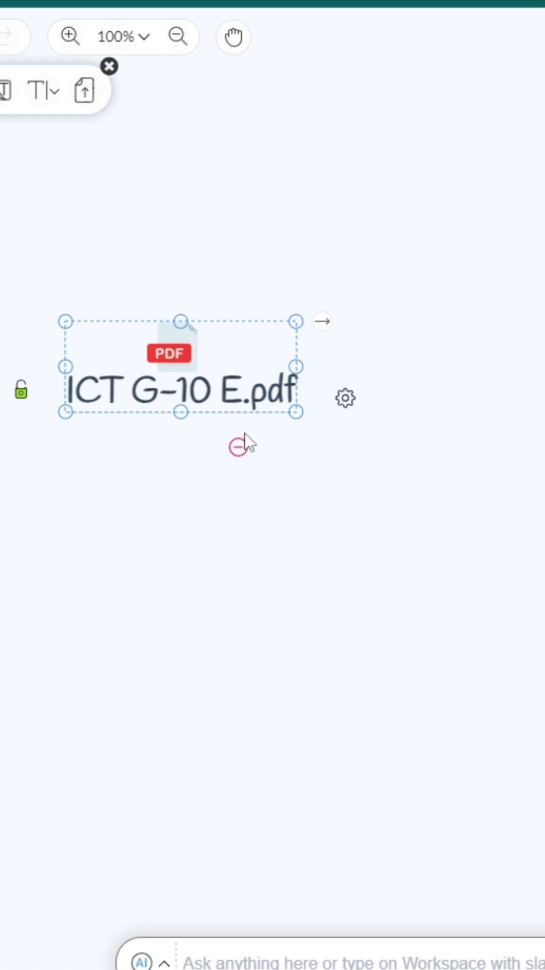
drag(214, 367, 56, 315)
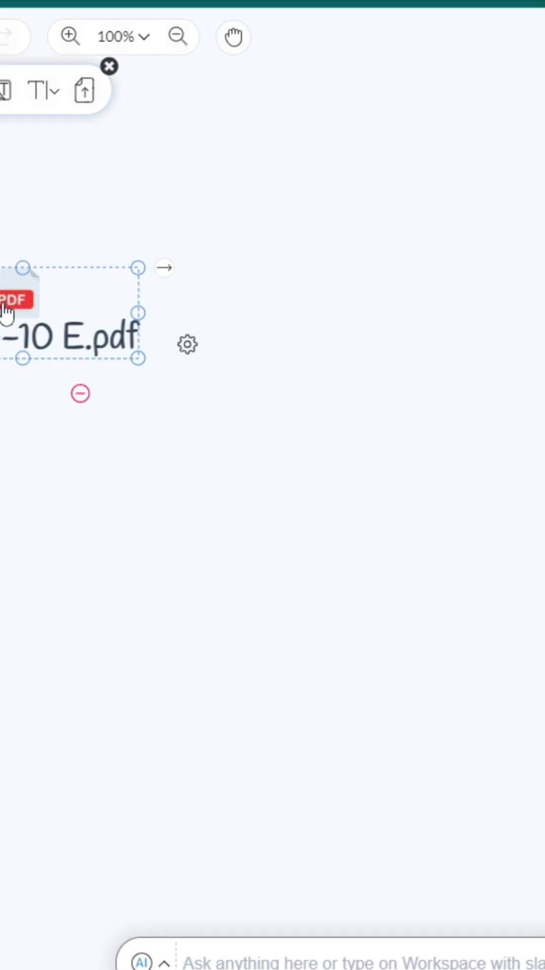
Open the preview of ICT G-10 E.pdf and page forward from the cover to the computer evolution pages.
click(6, 313)
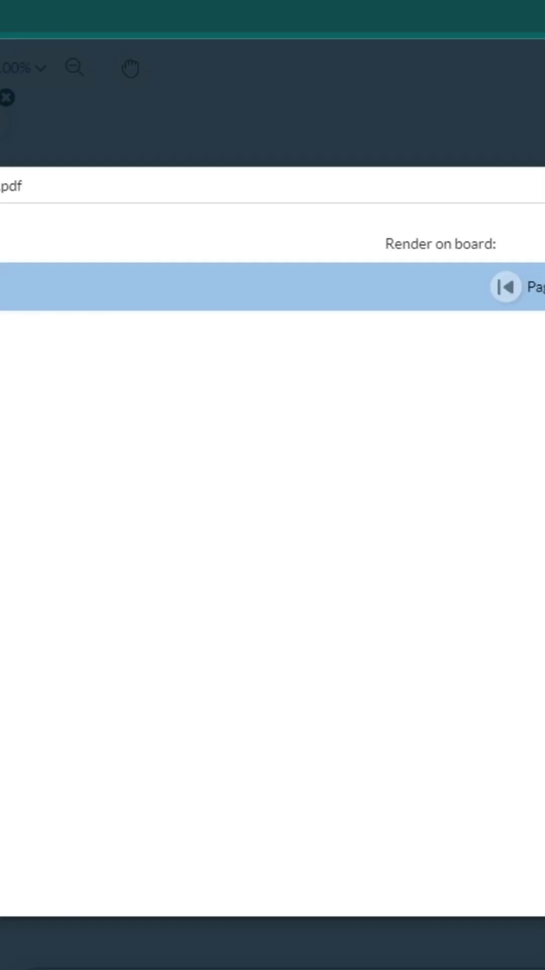
scroll(273, 606, down, 3)
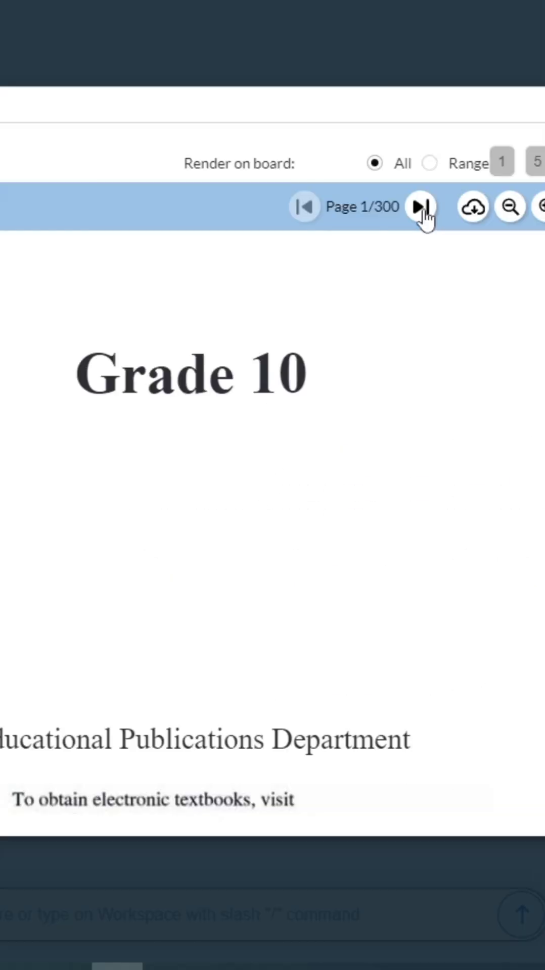
click(424, 213)
click(424, 212)
click(423, 212)
click(424, 213)
click(424, 213)
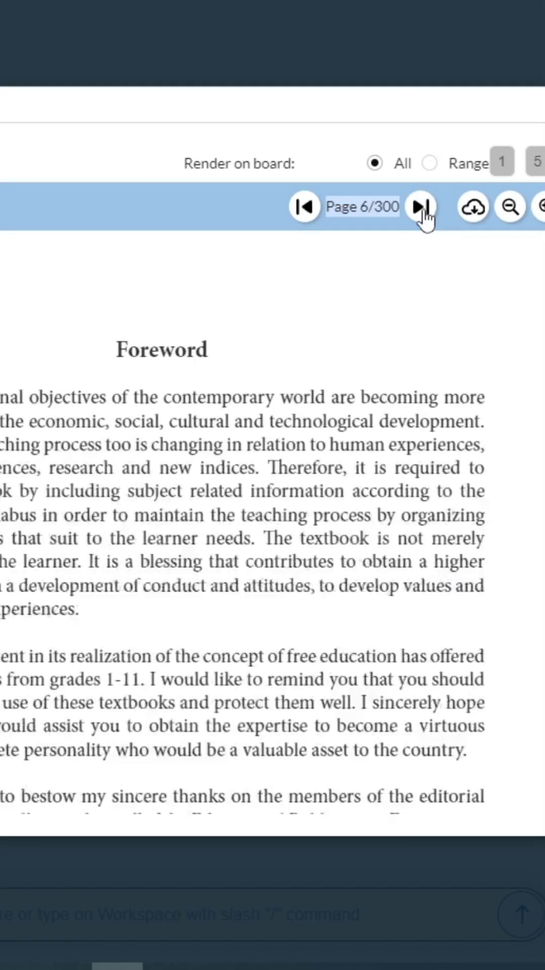
click(425, 213)
click(424, 213)
click(424, 212)
click(424, 212)
click(424, 212)
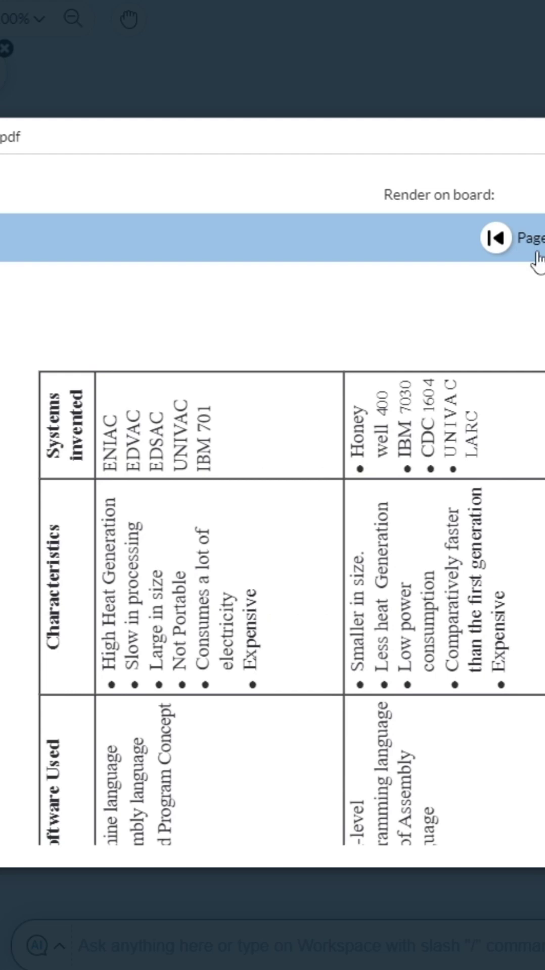
Go back to section 1.6, Evolution of the Computer, look through it and close the PDF preview.
click(495, 241)
scroll(488, 403, down, 3)
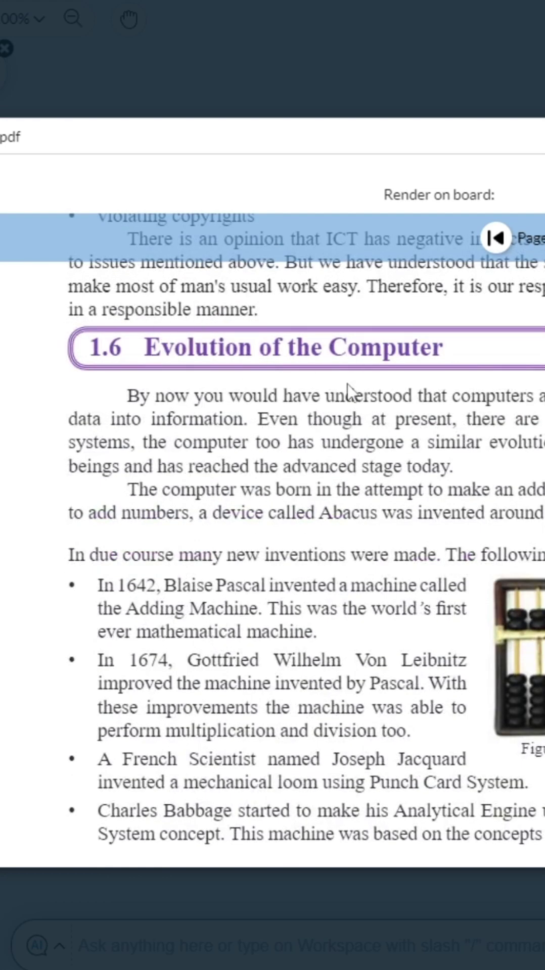
scroll(290, 425, up, 2)
scroll(293, 421, down, 2)
drag(150, 347, 442, 346)
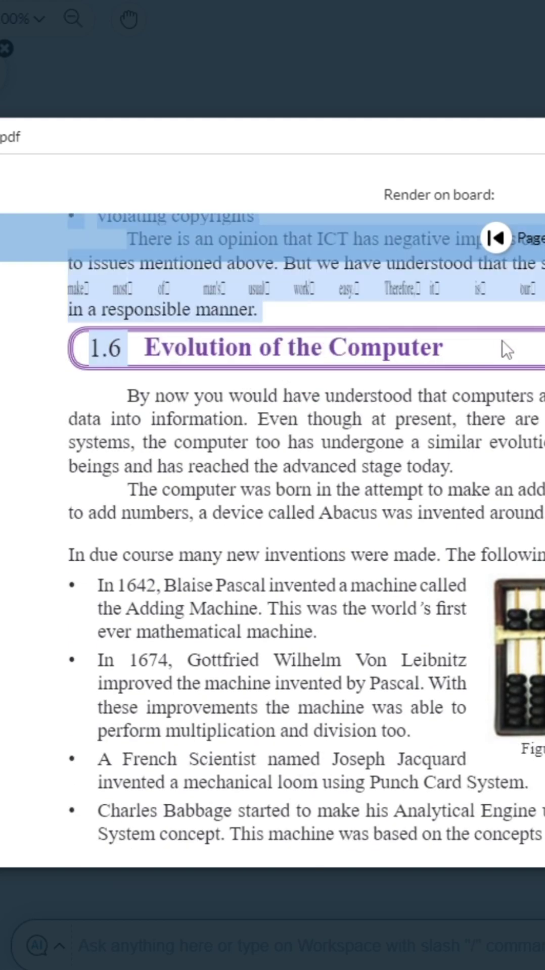
click(473, 408)
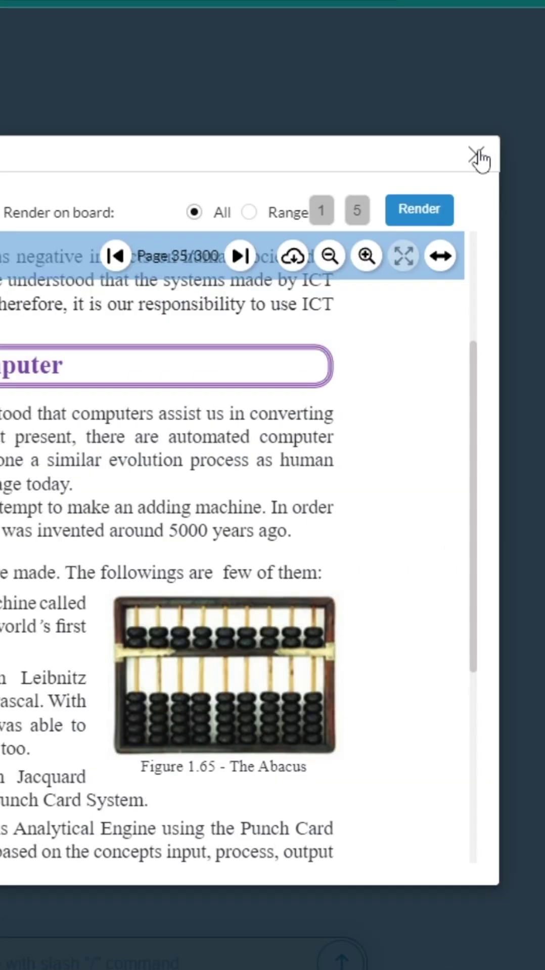
click(480, 156)
click(216, 733)
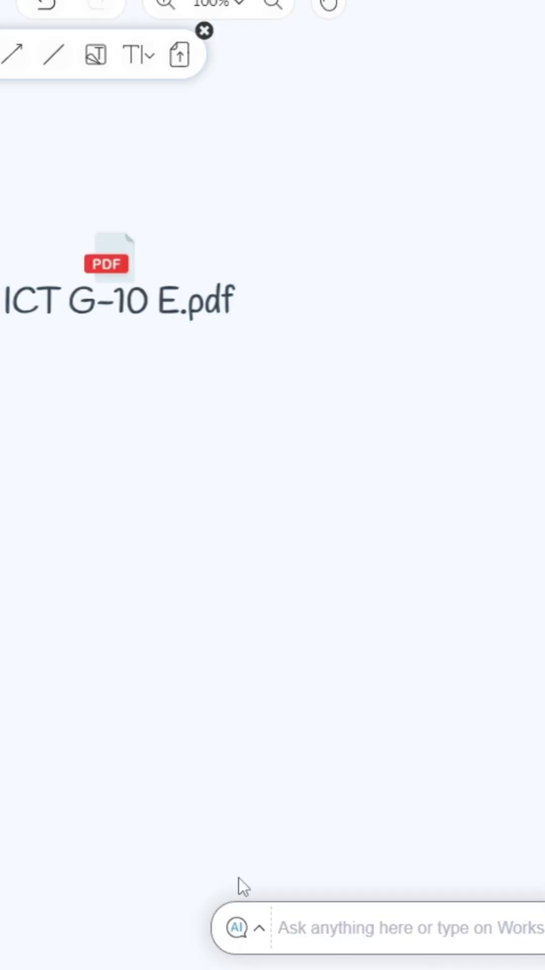
Set the AI prompt mode to DocumentGPT with ICT G-10 E.pdf as the source document.
click(261, 930)
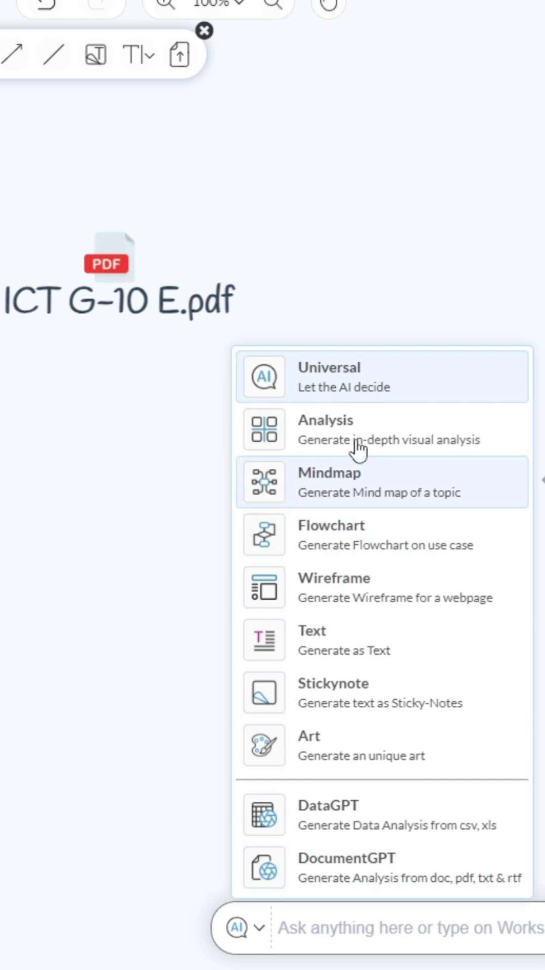
click(373, 872)
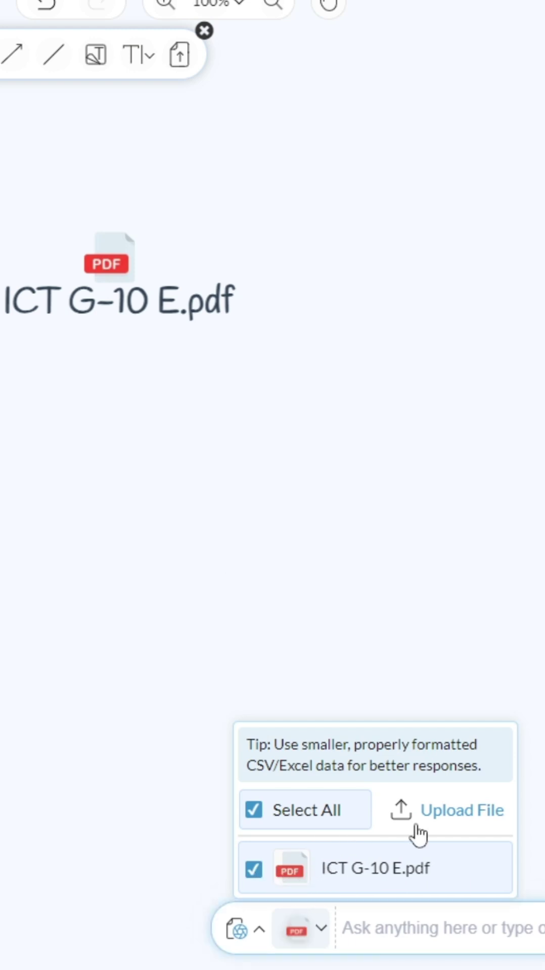
click(418, 930)
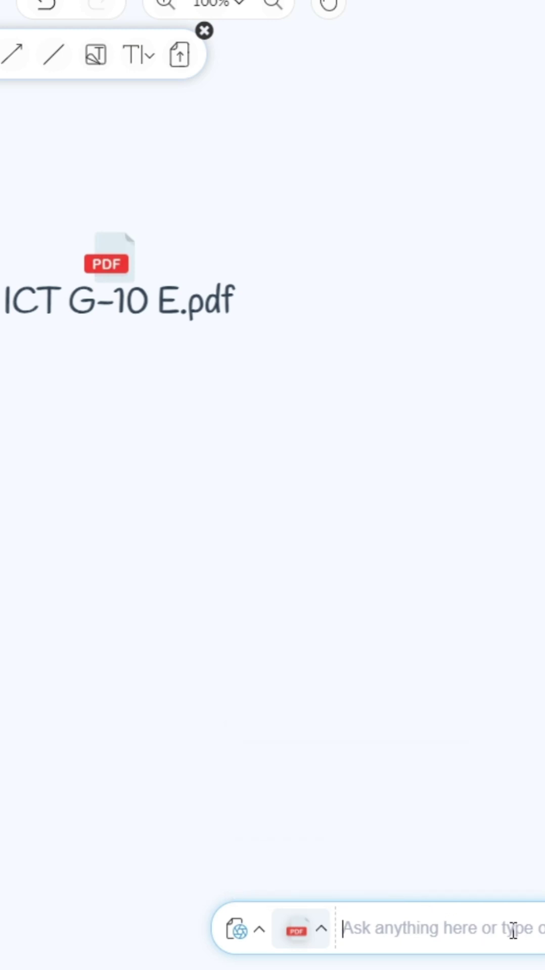
text(shORTNOTWE)
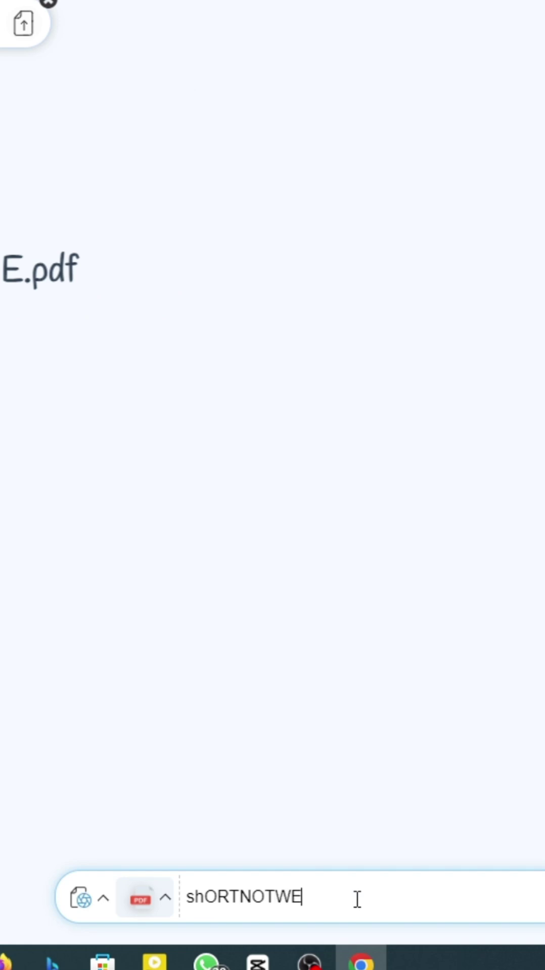
key(ctrl+a)
key(BackSpace)
Enter the prompt "Shortnote about Evolution of Computers" and submit it to generate the analysis from the PDF.
text(Sho)
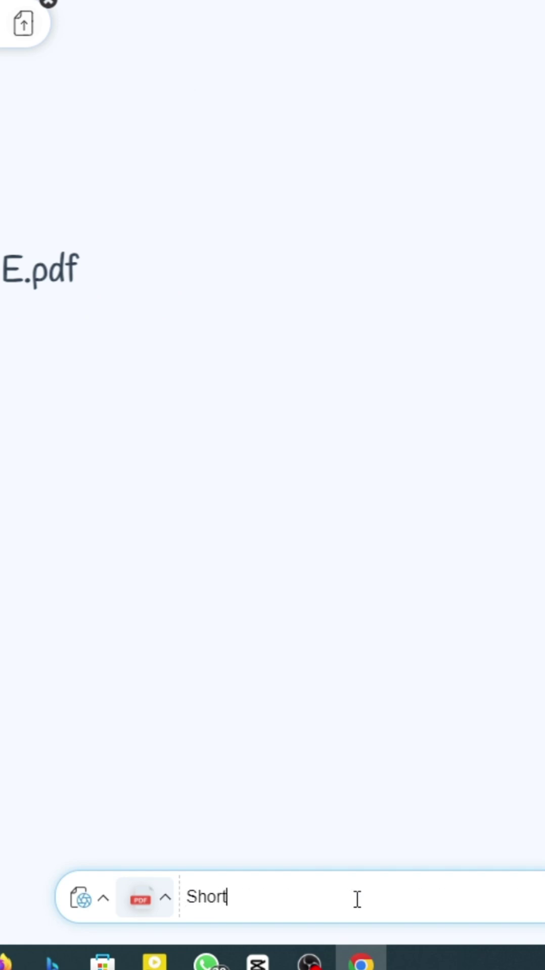
text(rtnote about)
text( the)
key(BackSpace)
key(BackSpace)
key(BackSpace)
key(BackSpace)
text(ERvolutio)
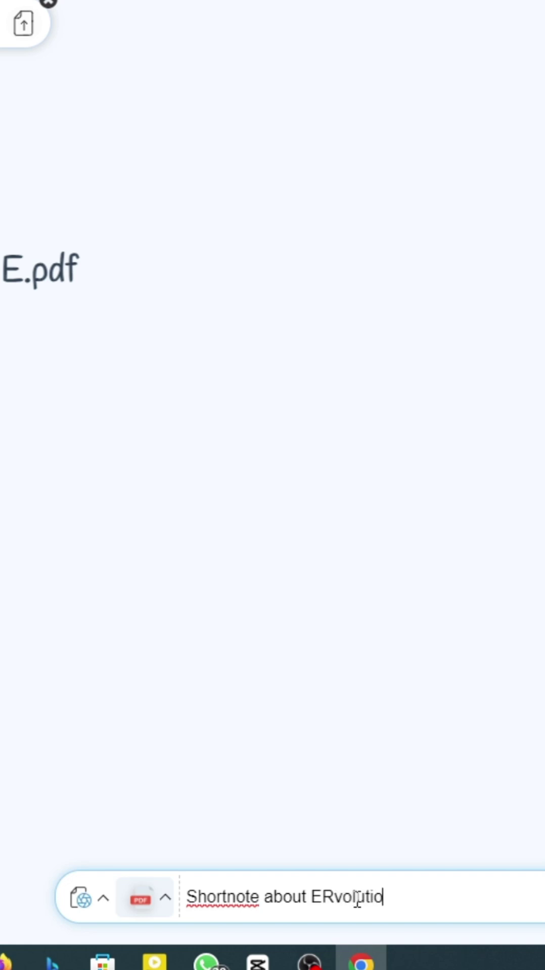
key(BackSpace)
key(BackSpace)
key(BackSpace)
key(BackSpace)
key(BackSpace)
key(BackSpace)
key(BackSpace)
key(BackSpace)
key(BackSpace)
text(Evolution of Computer)
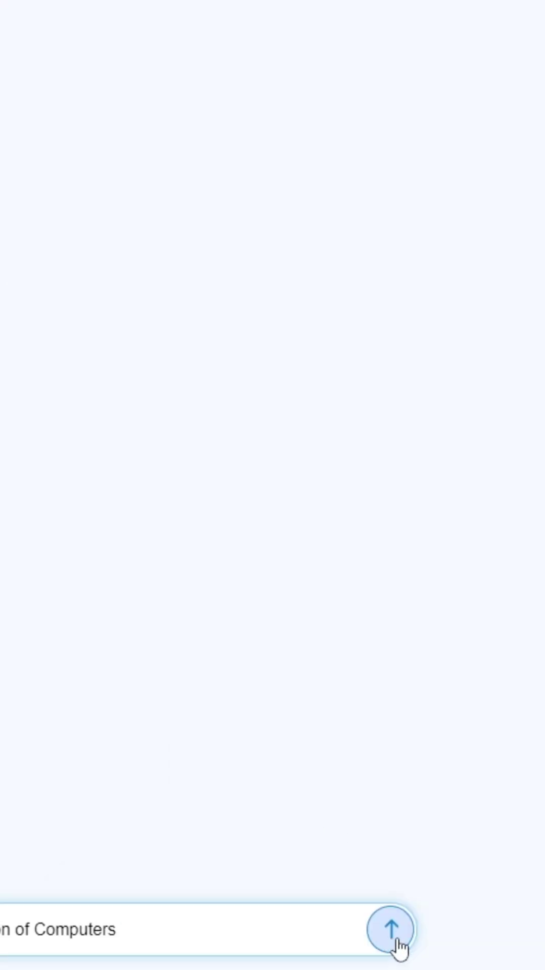
click(399, 947)
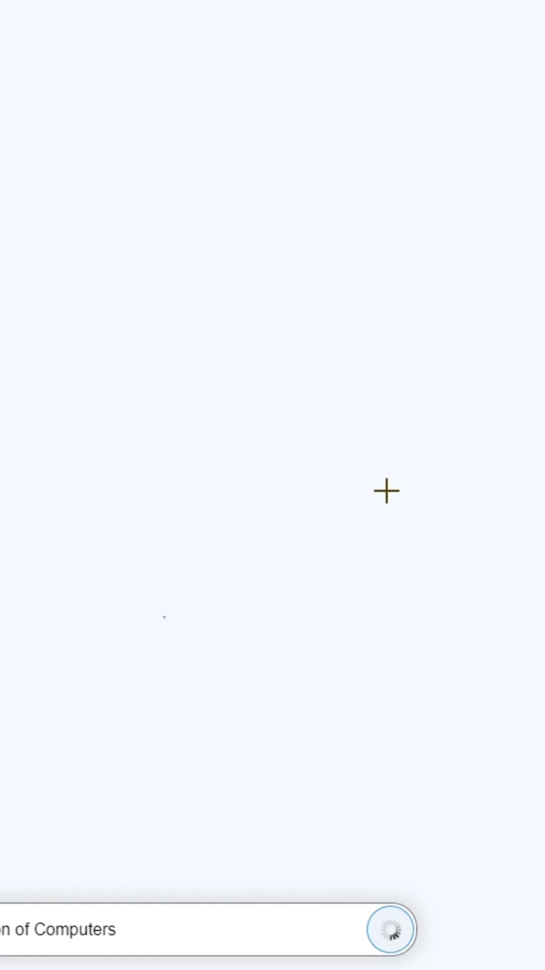
Examine the sections and sticky notes of the generated Evolution of Computers analysis, dismissing the AI command list on the first-generation note.
scroll(297, 530, up, 2)
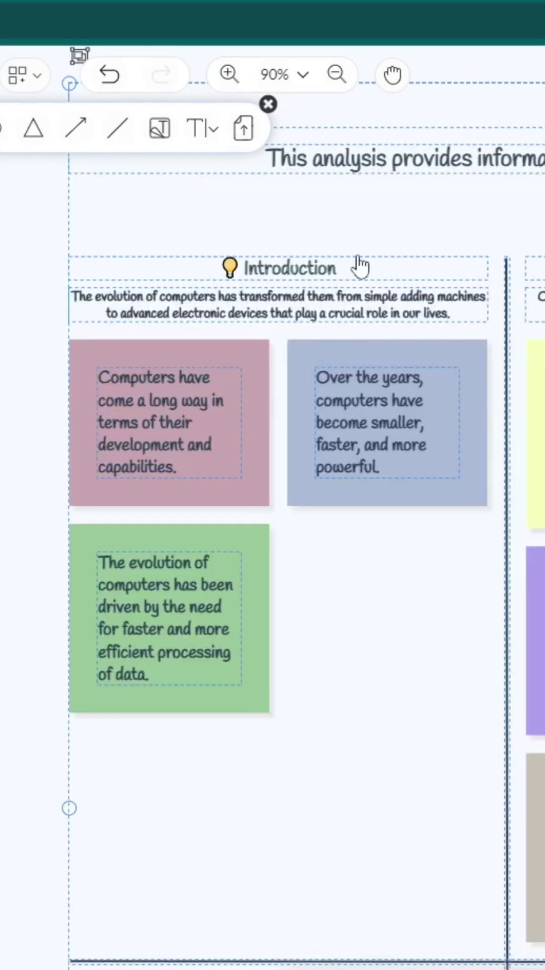
scroll(435, 243, up, 3)
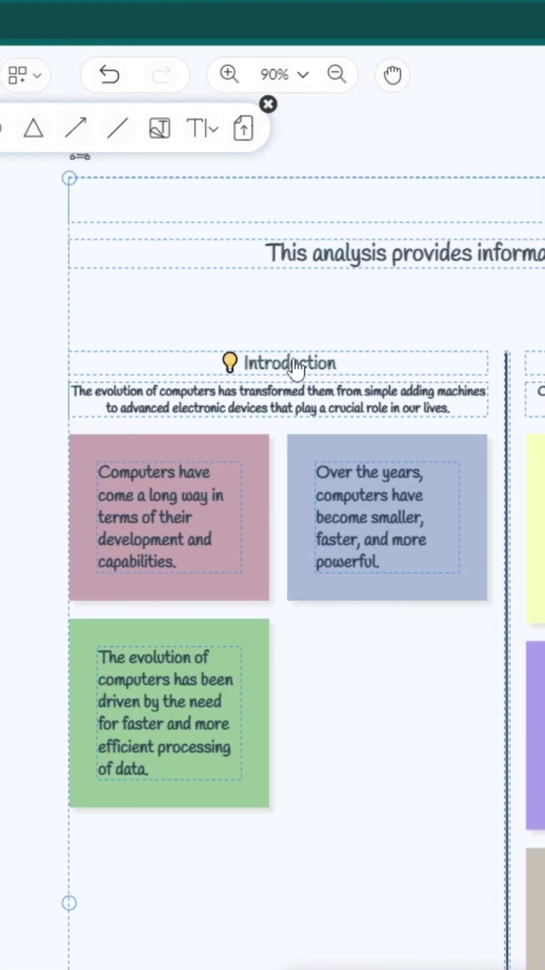
scroll(313, 404, down, 1)
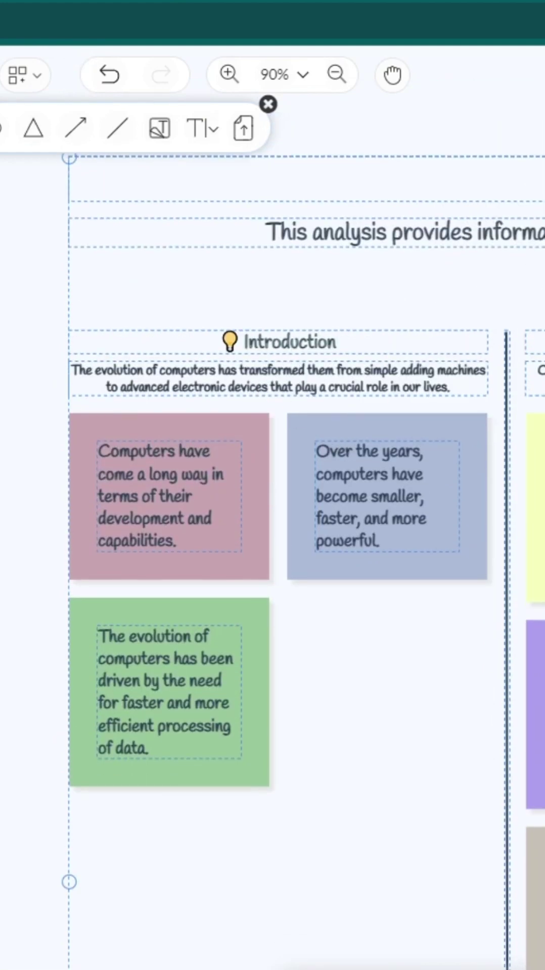
scroll(312, 515, down, 7)
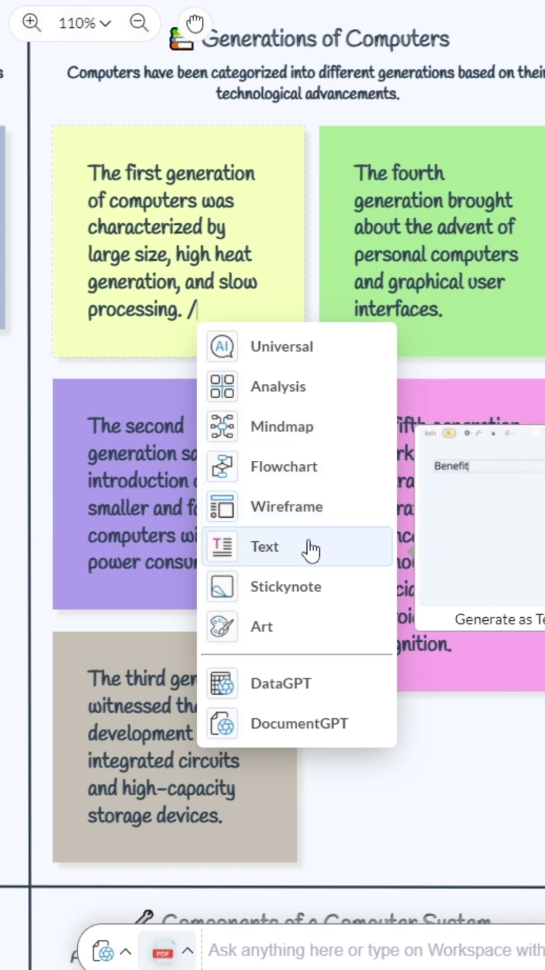
key(Escape)
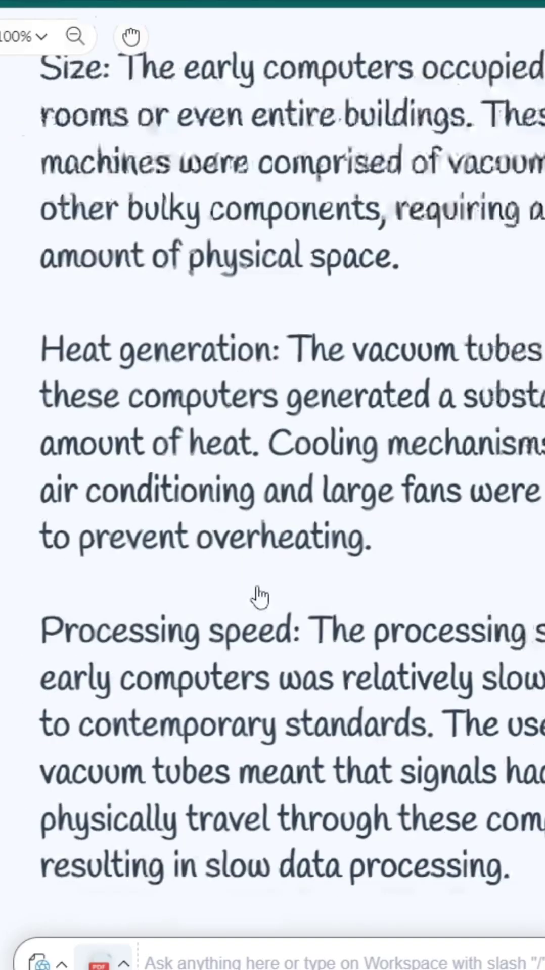
scroll(259, 591, down, 5)
scroll(247, 471, up, 2)
scroll(308, 394, down, 2)
drag(140, 190, 486, 314)
scroll(486, 313, up, 1)
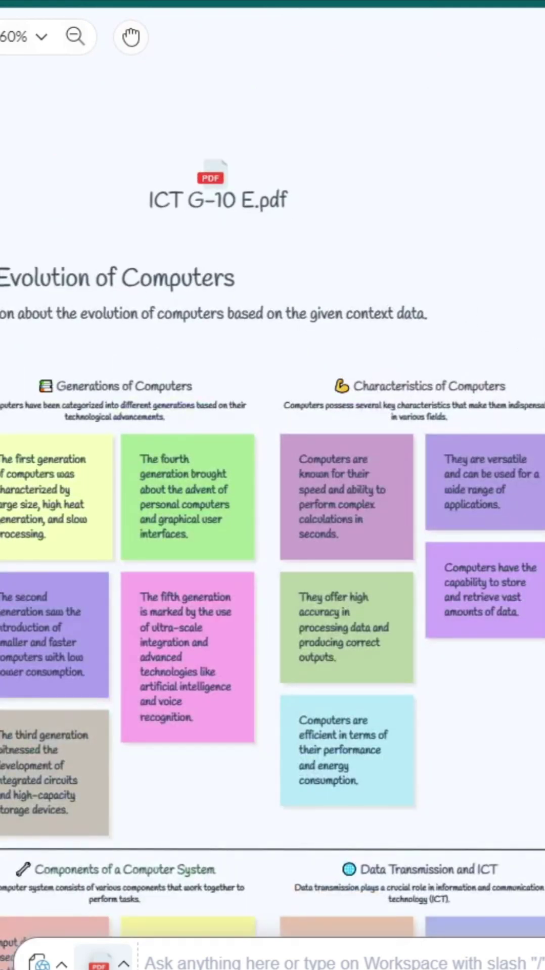